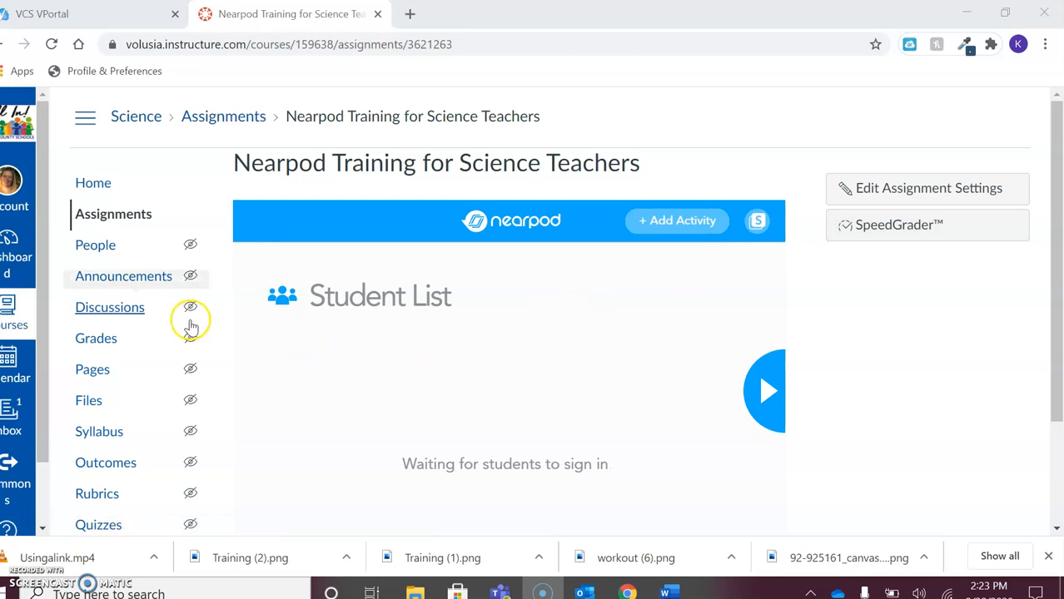
# Step: Create a new assignment in the Science course and name it "Test"
pyautogui.click(122, 218)
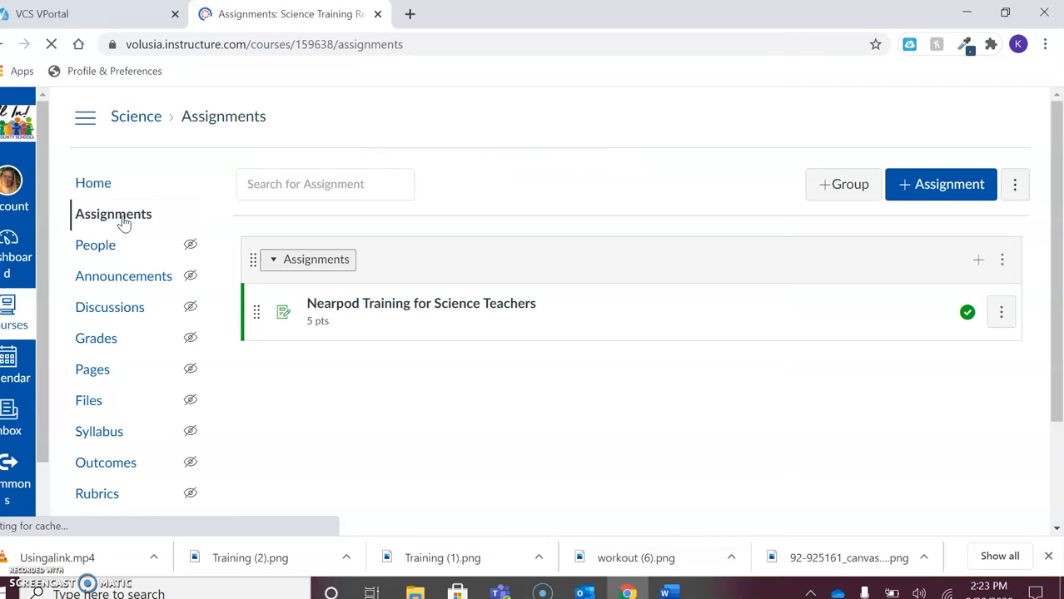
pyautogui.click(957, 190)
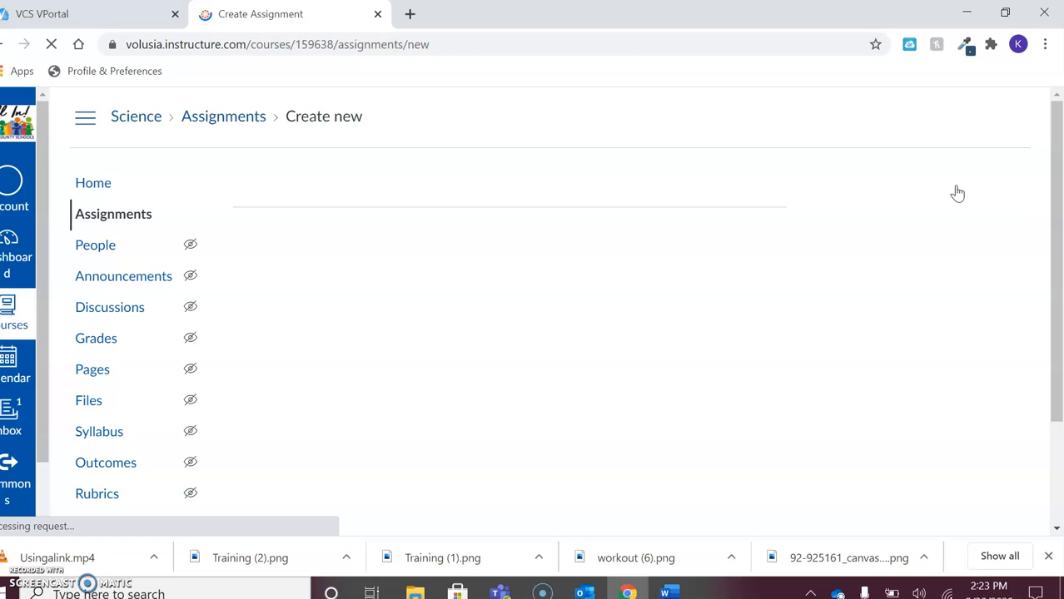
pyautogui.click(700, 246)
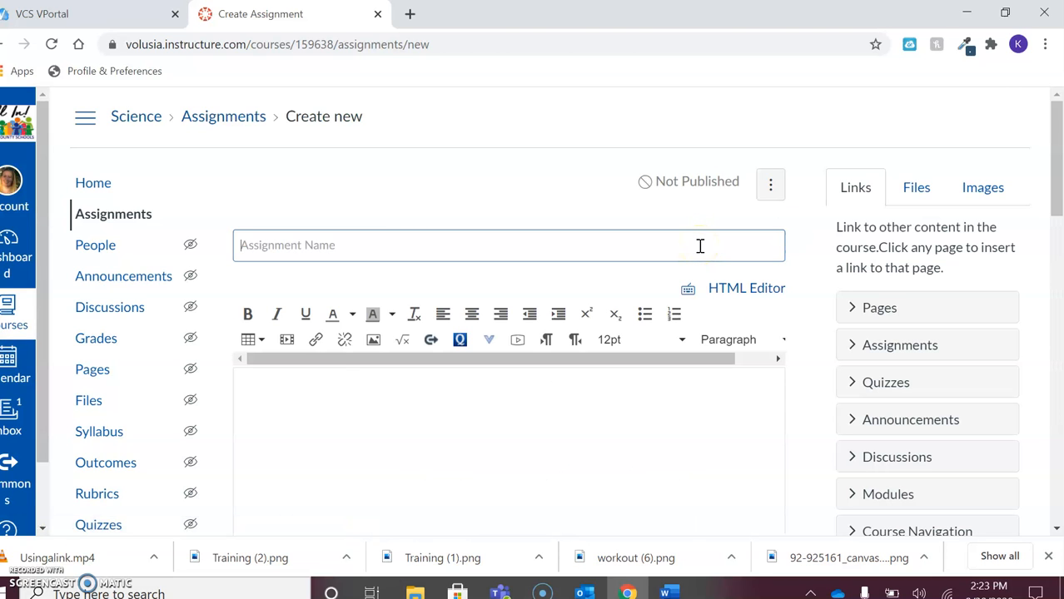
pyautogui.write('Test')
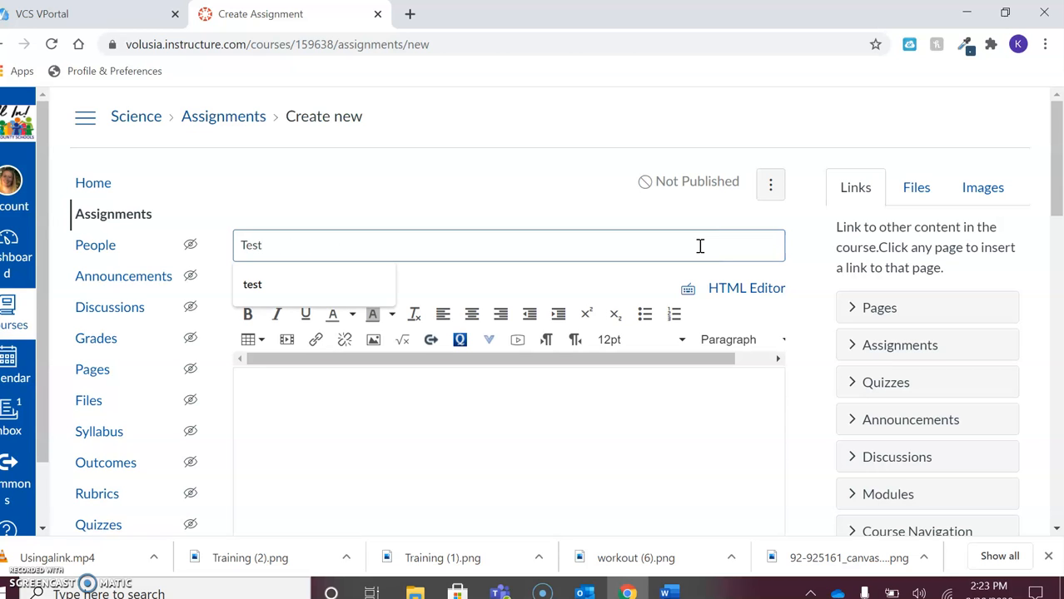
pyautogui.click(569, 410)
# Step: Set the new assignment's submission type to No Submission, then save and publish it
pyautogui.scroll(-2, 580, 415)
pyautogui.scroll(-5, 581, 416)
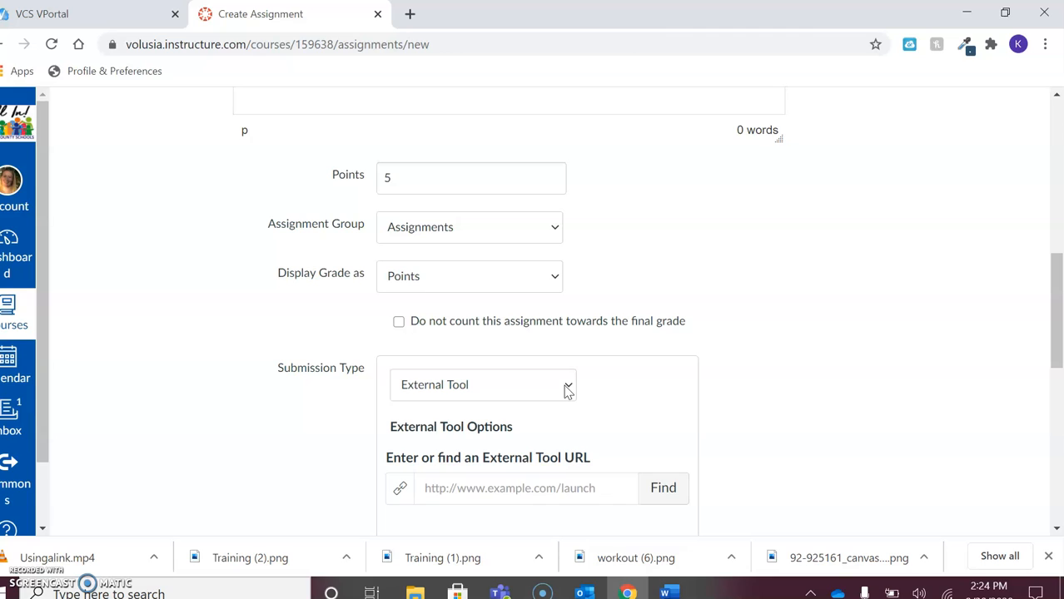
pyautogui.click(566, 387)
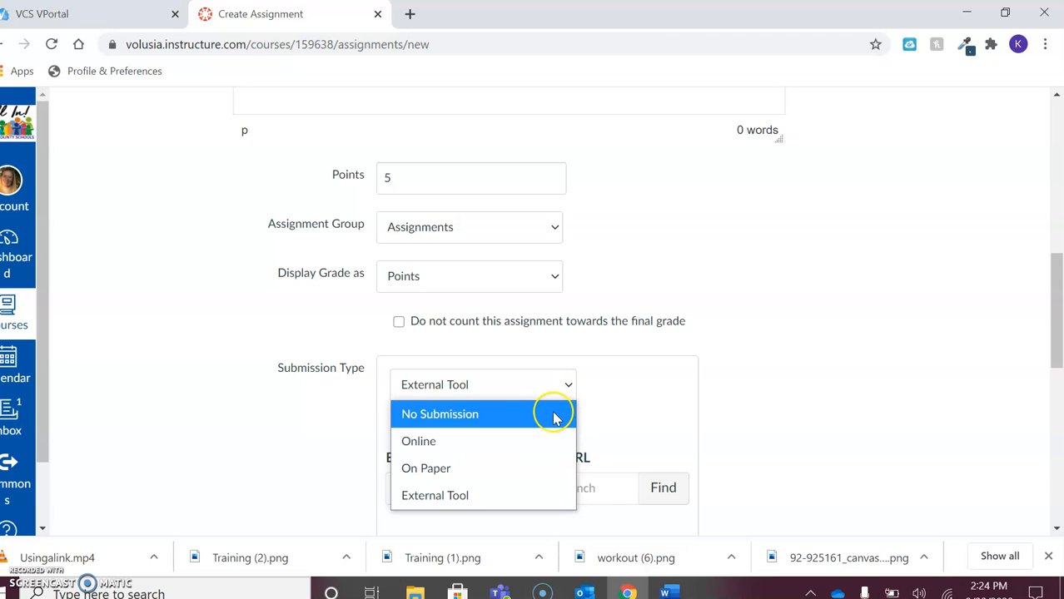
pyautogui.click(554, 419)
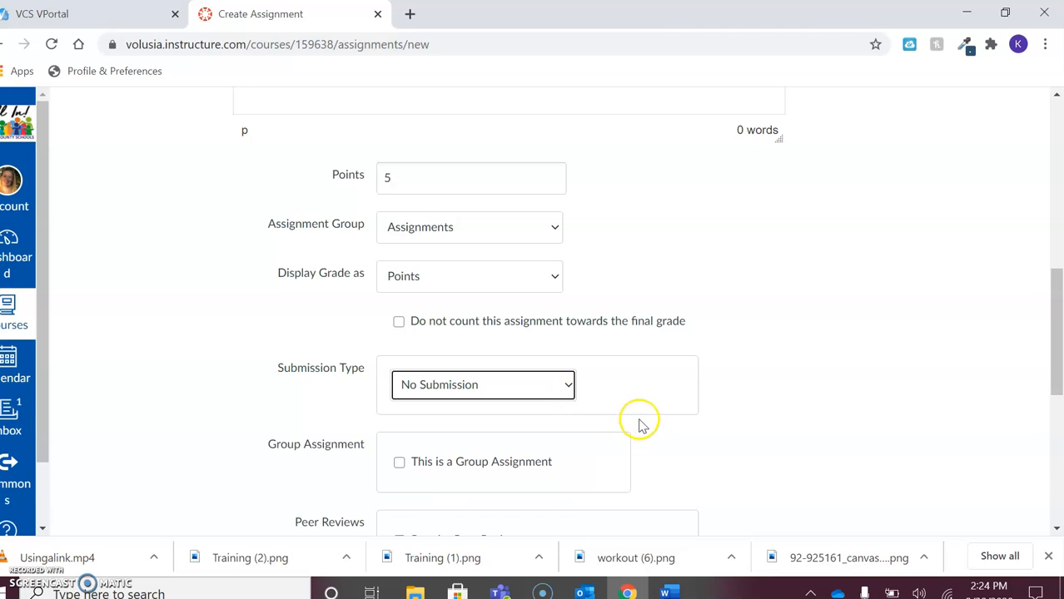
pyautogui.scroll(-2, 745, 404)
pyautogui.scroll(-2, 746, 407)
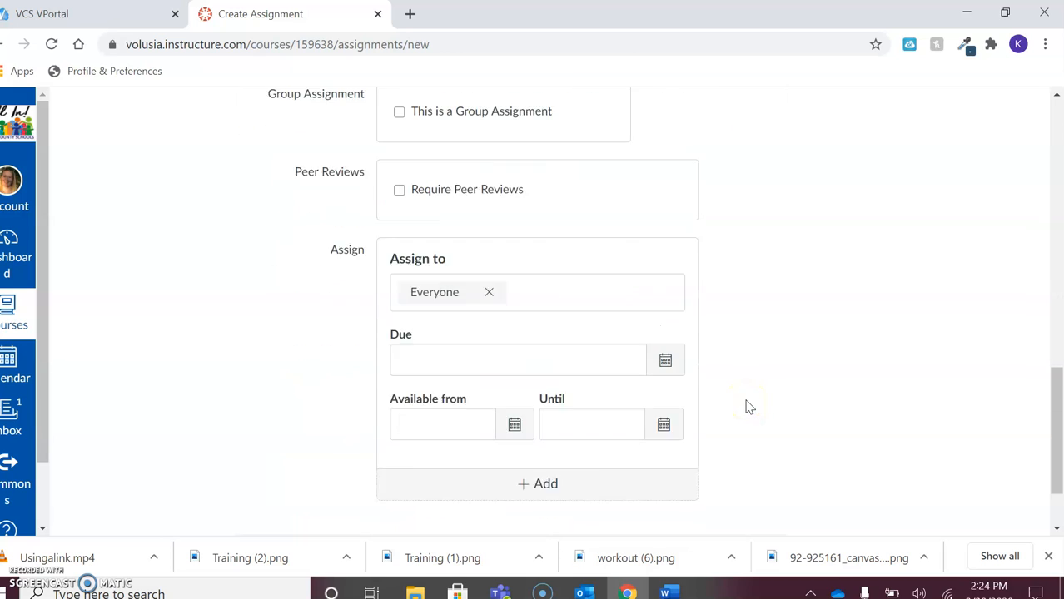
pyautogui.scroll(-1, 747, 407)
pyautogui.click(663, 491)
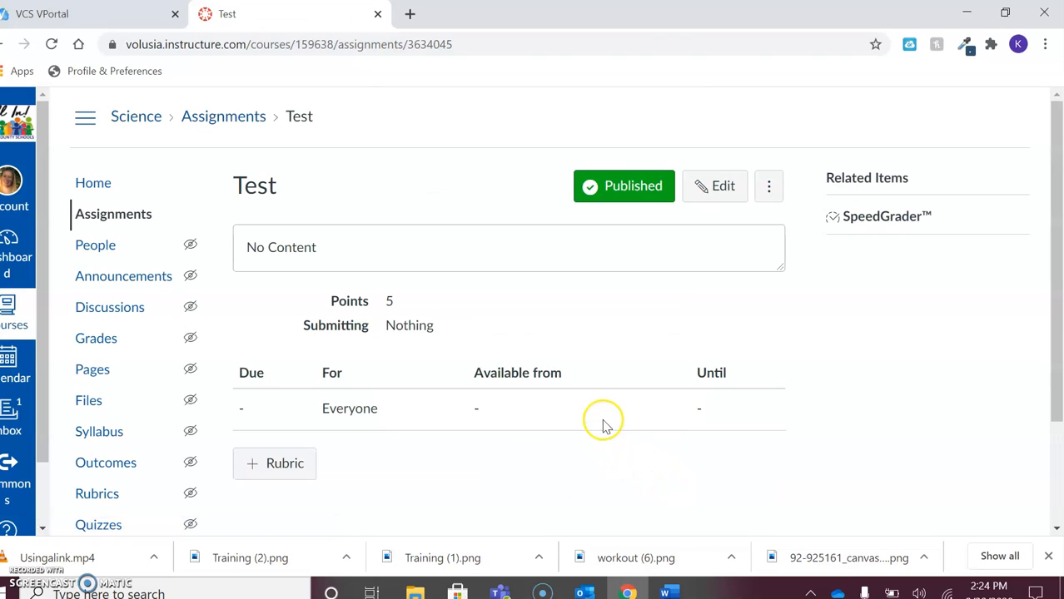
# Step: Add a rubric to the Test assignment and title it "Forces Of Motion"
pyautogui.click(259, 476)
pyautogui.scroll(-2, 368, 407)
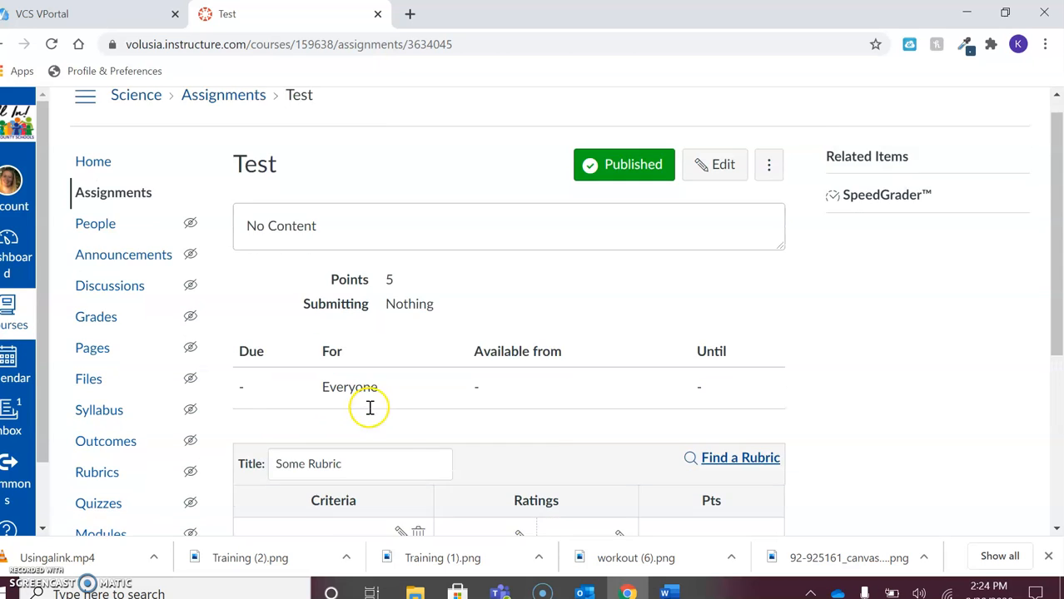
pyautogui.moveTo(368, 309); pyautogui.dragTo(237, 333)
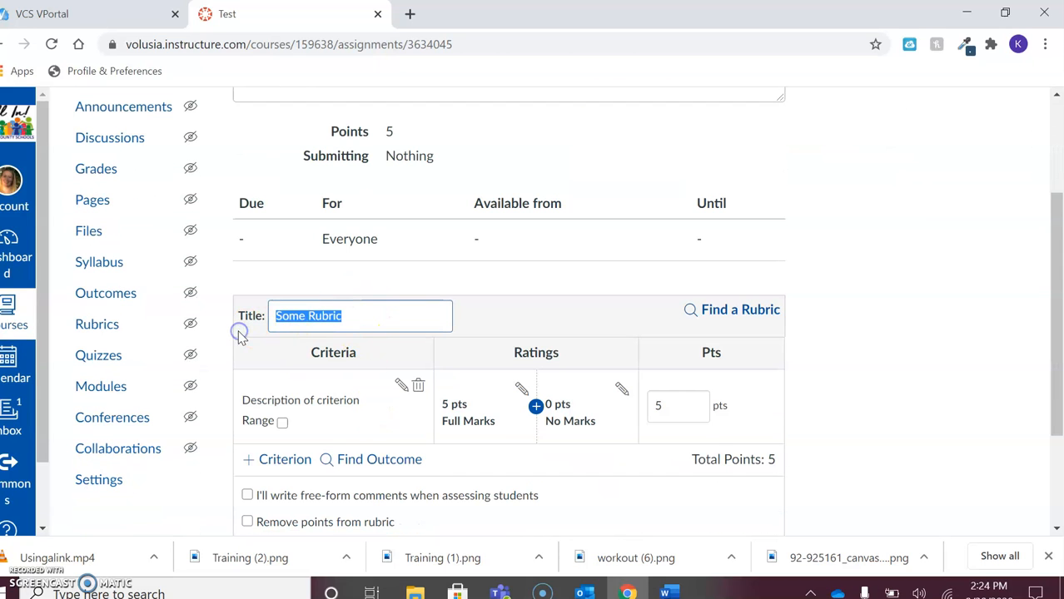
pyautogui.write('Force')
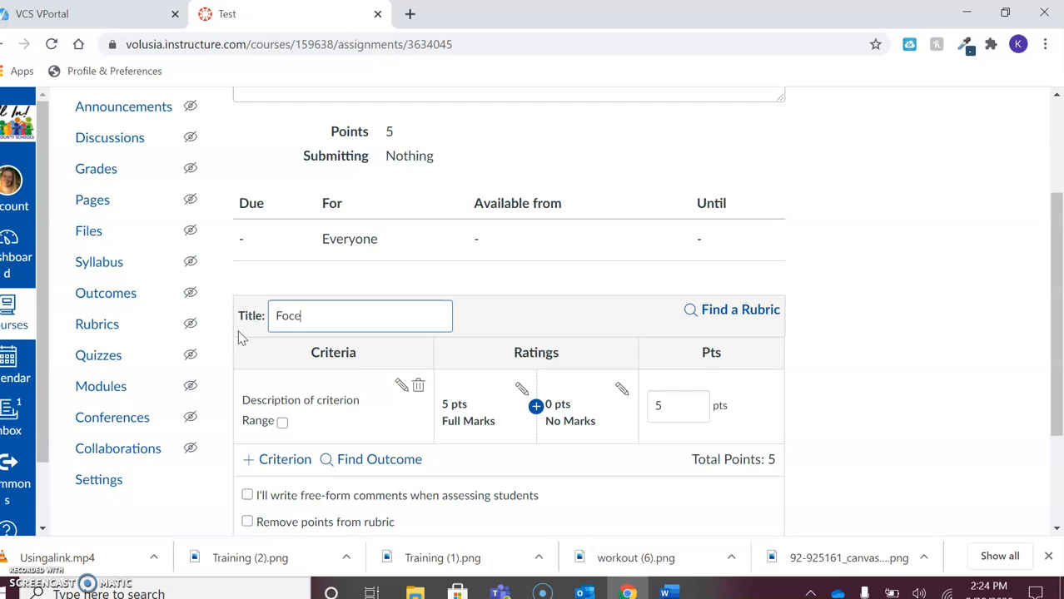
pyautogui.write('s Of')
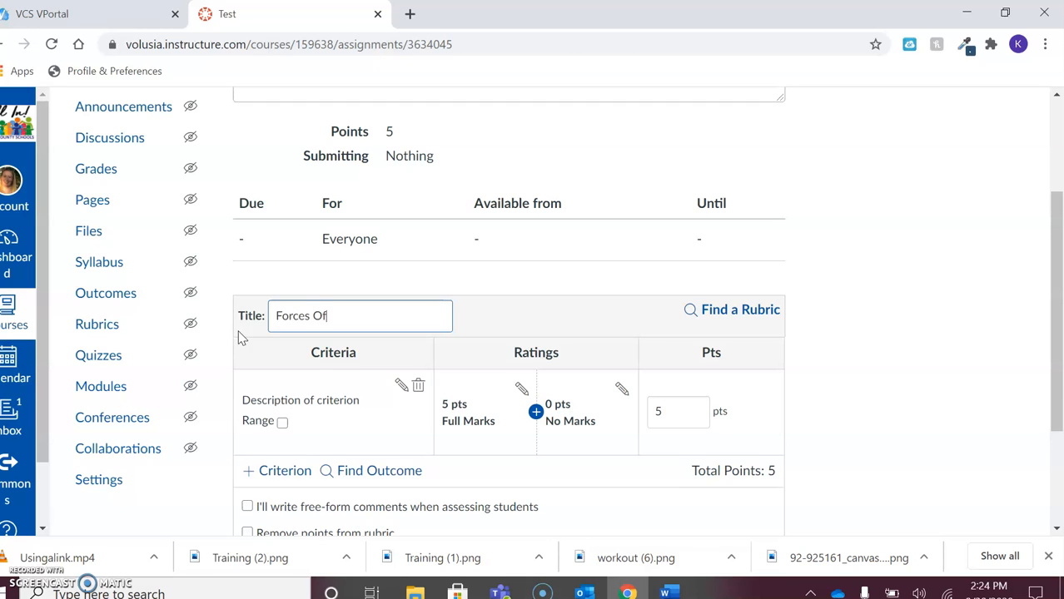
pyautogui.write(' Motion')
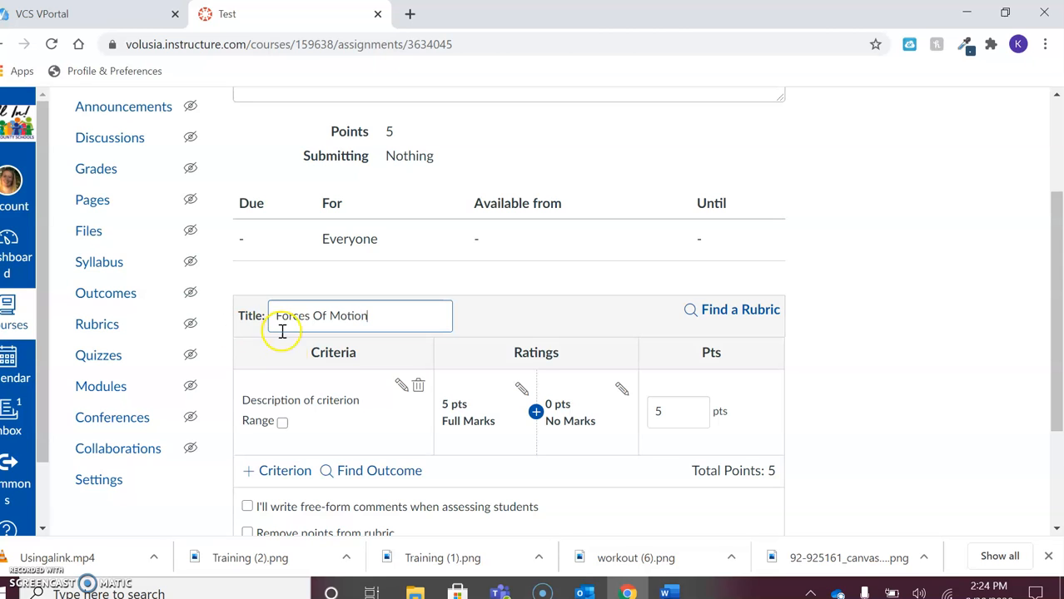
# Step: View the criterion's description settings without changing them, and create the rubric with its default criterion and ratings
pyautogui.click(402, 388)
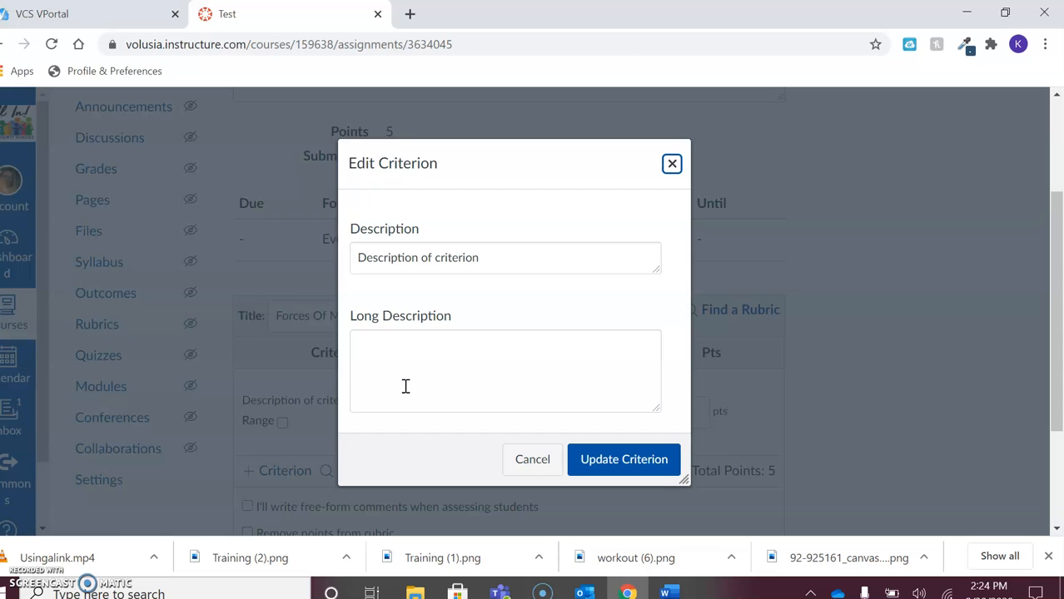
pyautogui.click(672, 164)
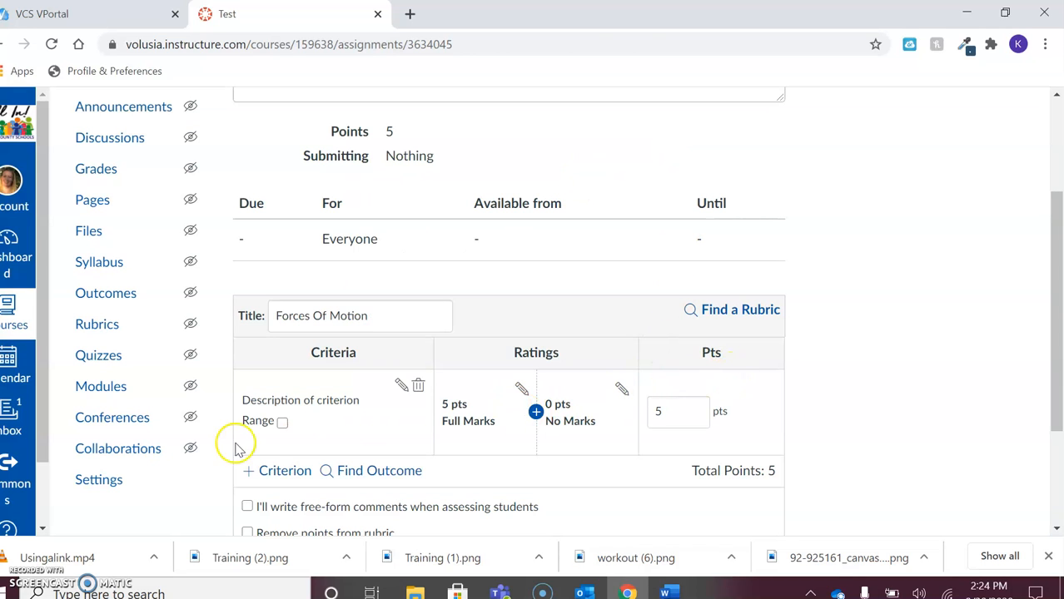
pyautogui.scroll(-2, 637, 417)
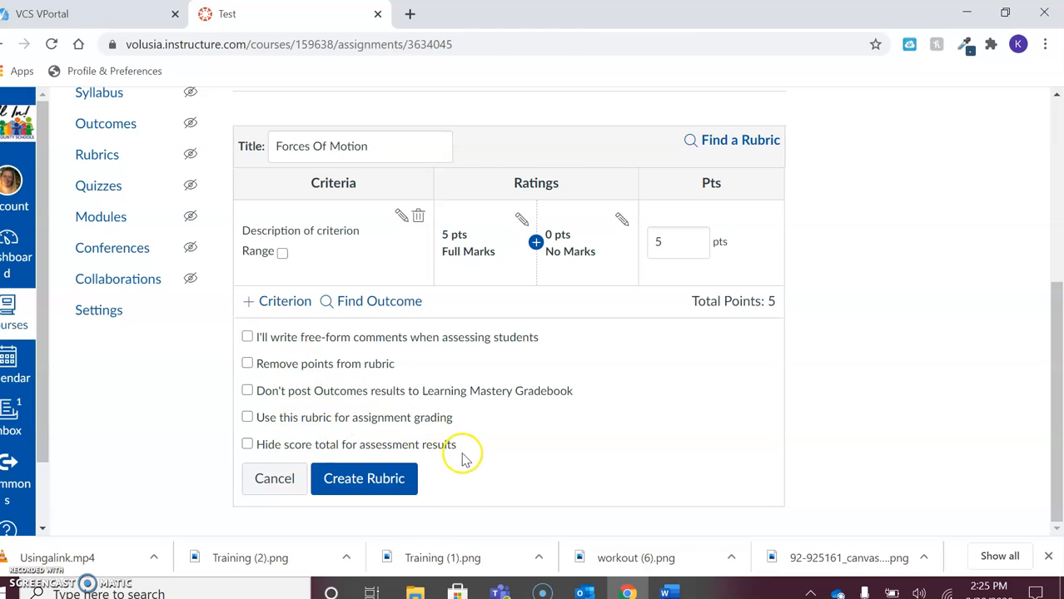
pyautogui.click(408, 482)
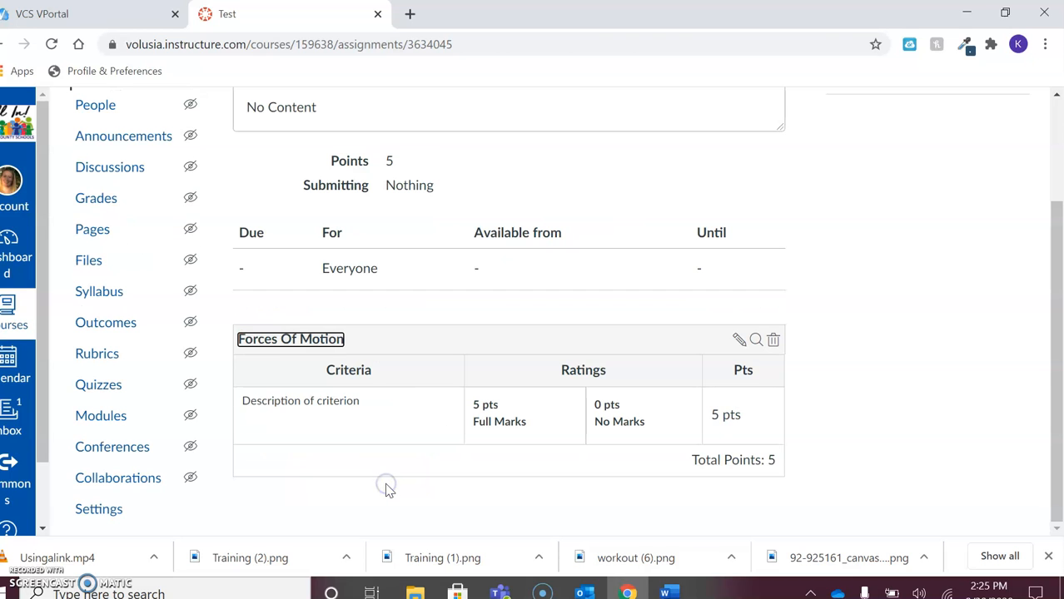
# Step: Reopen the Test assignment for editing and change its submission type to External Tool
pyautogui.scroll(1, 385, 491)
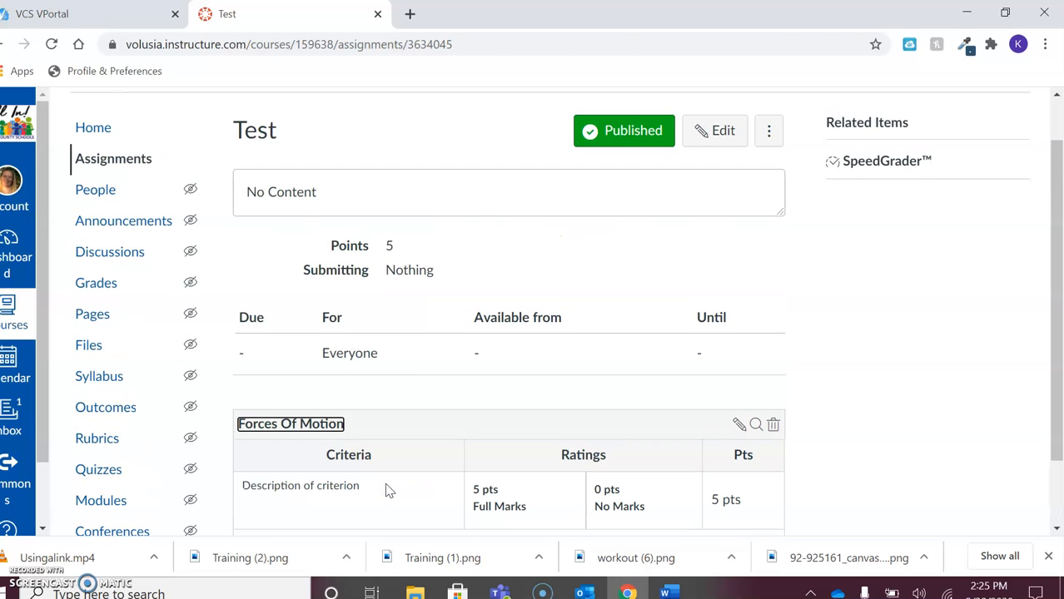
pyautogui.scroll(1, 386, 491)
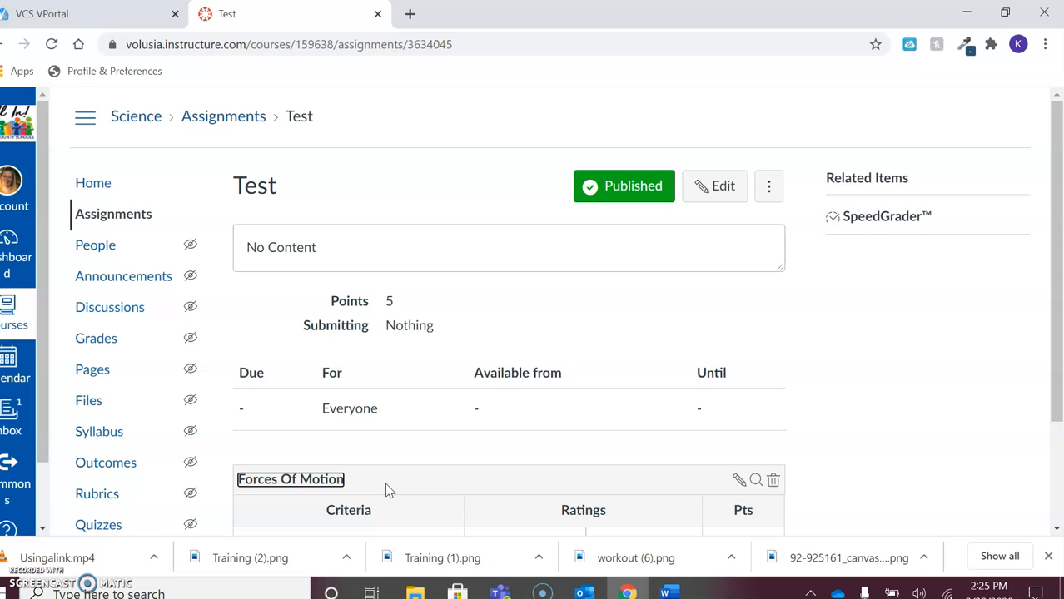
pyautogui.click(722, 186)
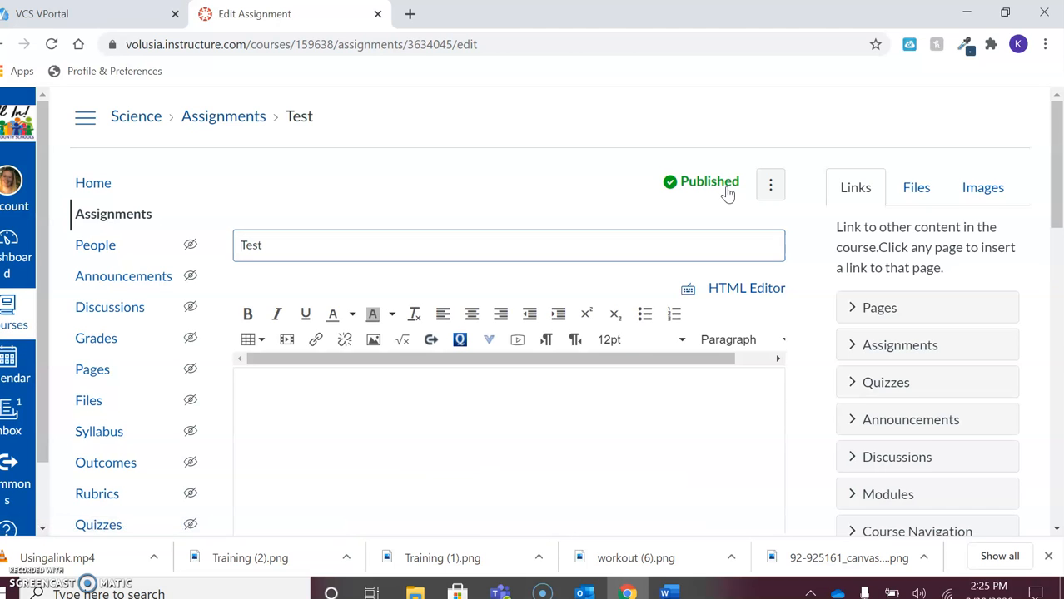
pyautogui.scroll(-8, 586, 427)
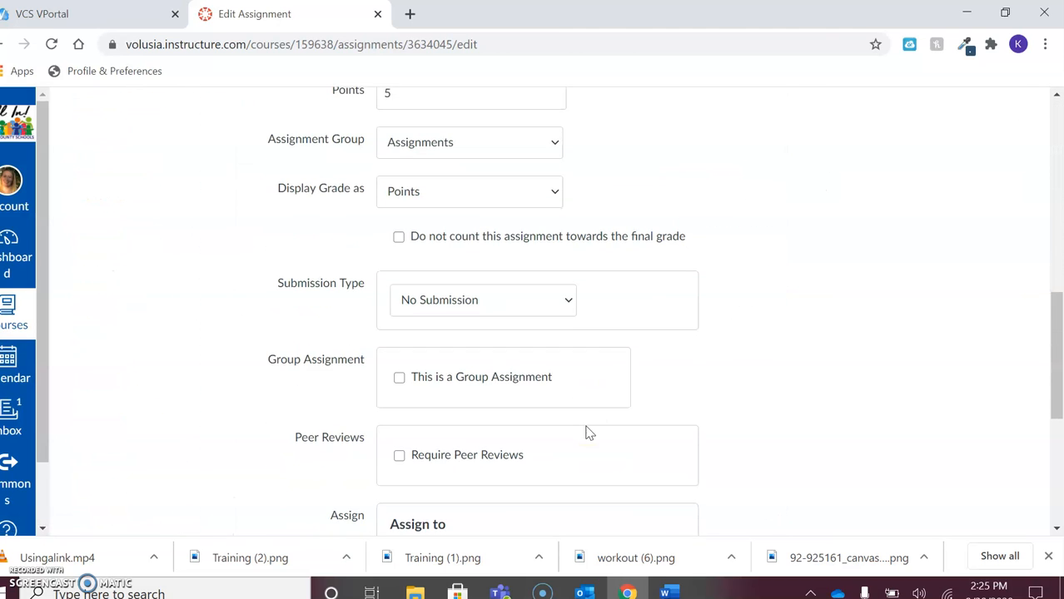
pyautogui.scroll(-1, 586, 428)
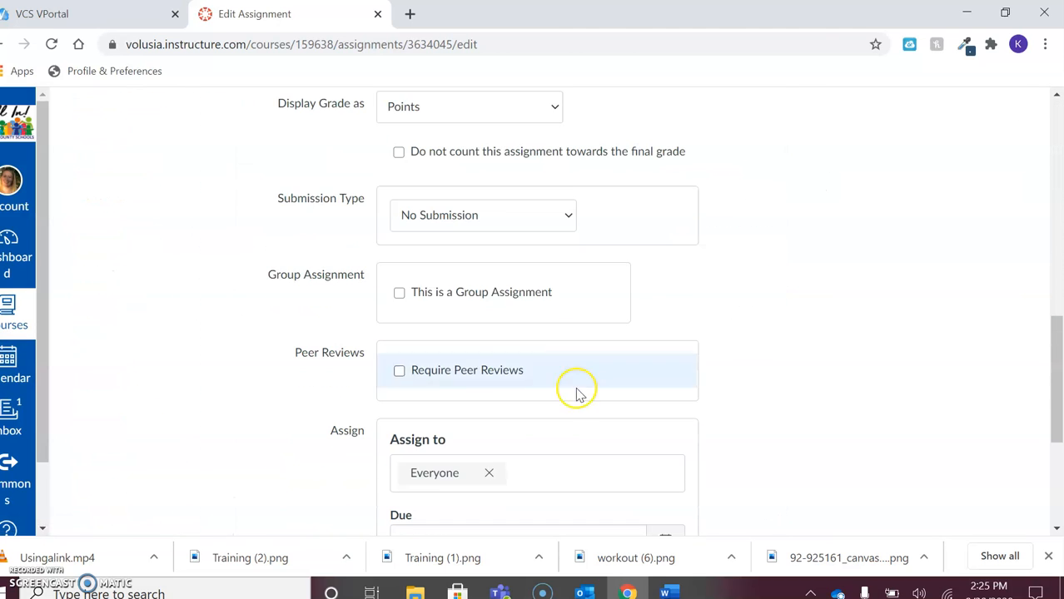
pyautogui.click(566, 215)
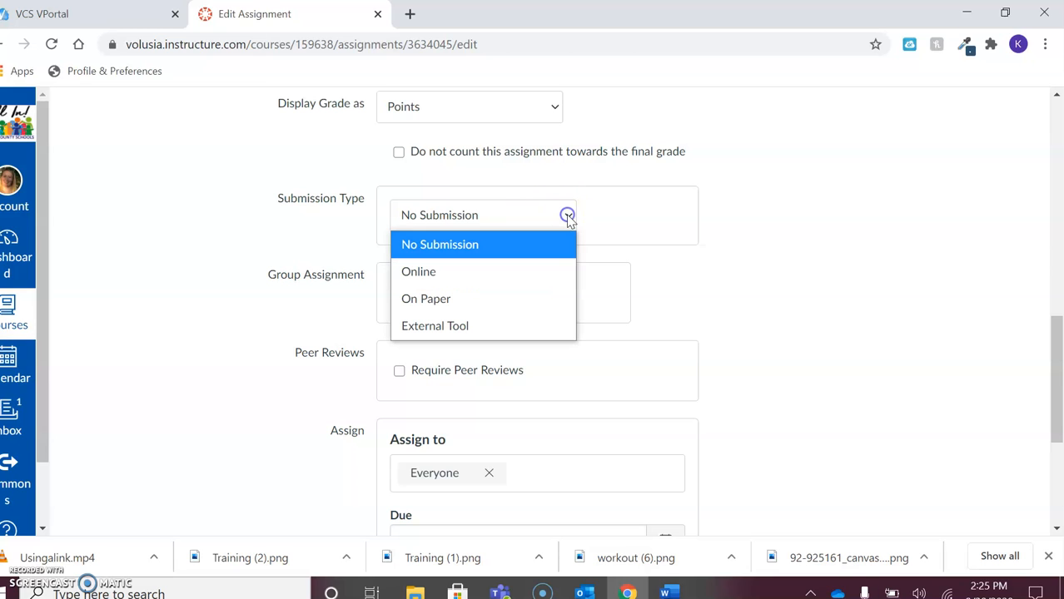
pyautogui.click(532, 328)
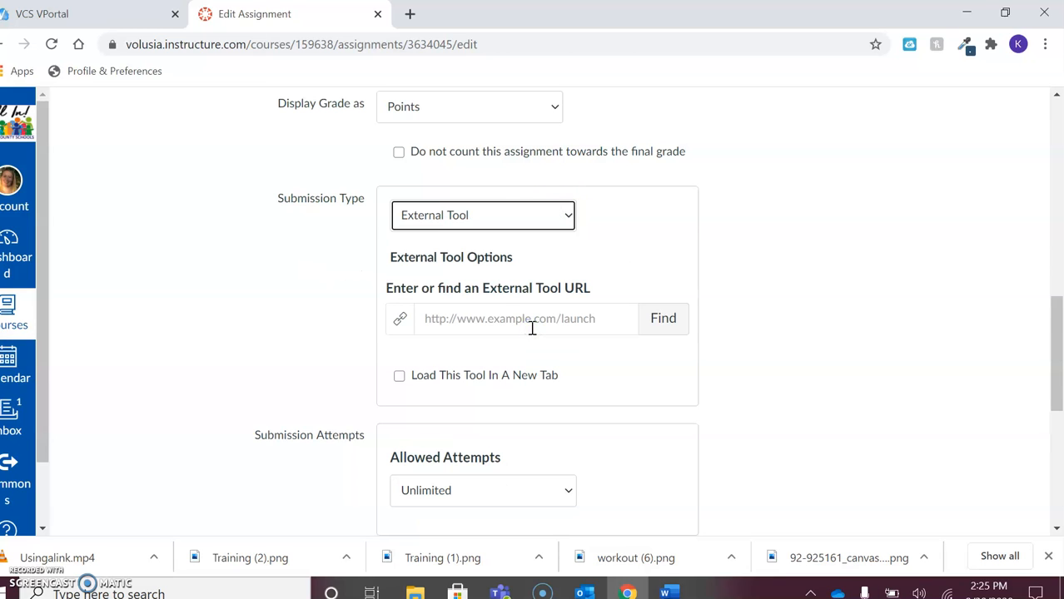
# Step: Choose Nearpod as the external tool and link the Earth's Biomes Time to Climb lesson from the library
pyautogui.click(670, 323)
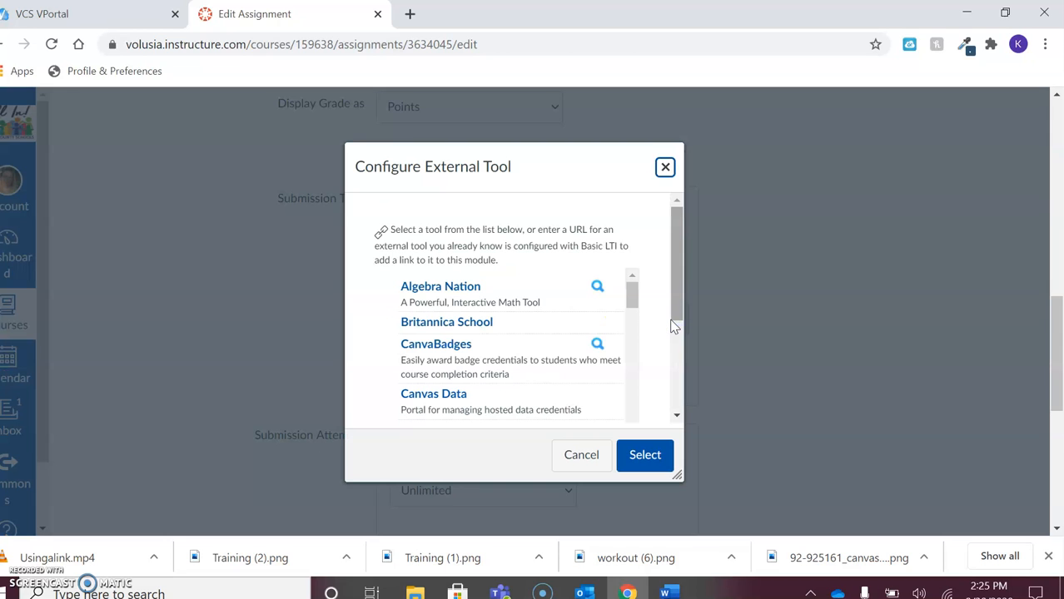
pyautogui.moveTo(630, 293); pyautogui.dragTo(622, 396)
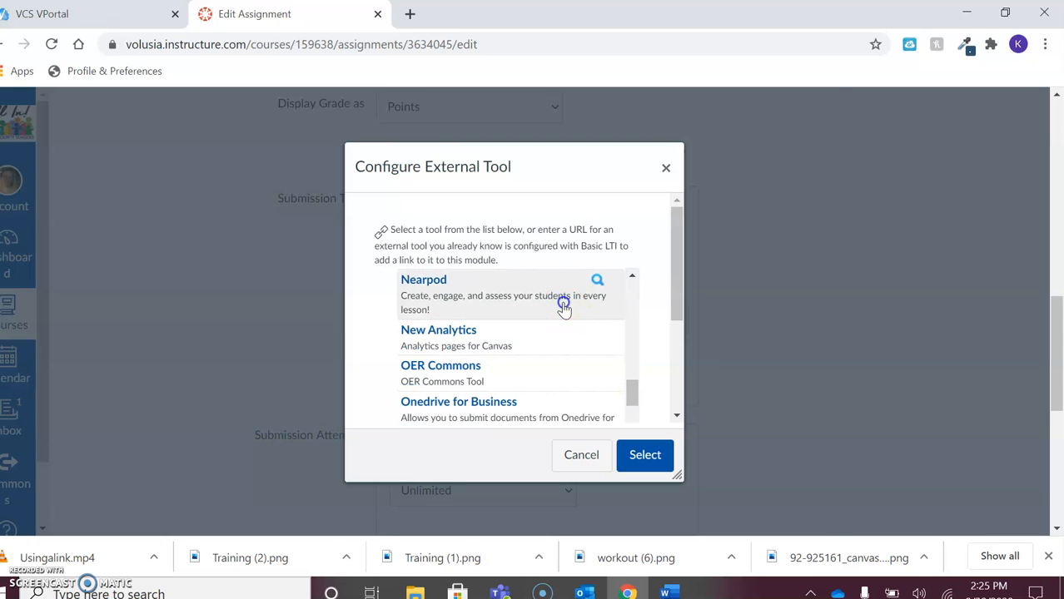
pyautogui.click(563, 303)
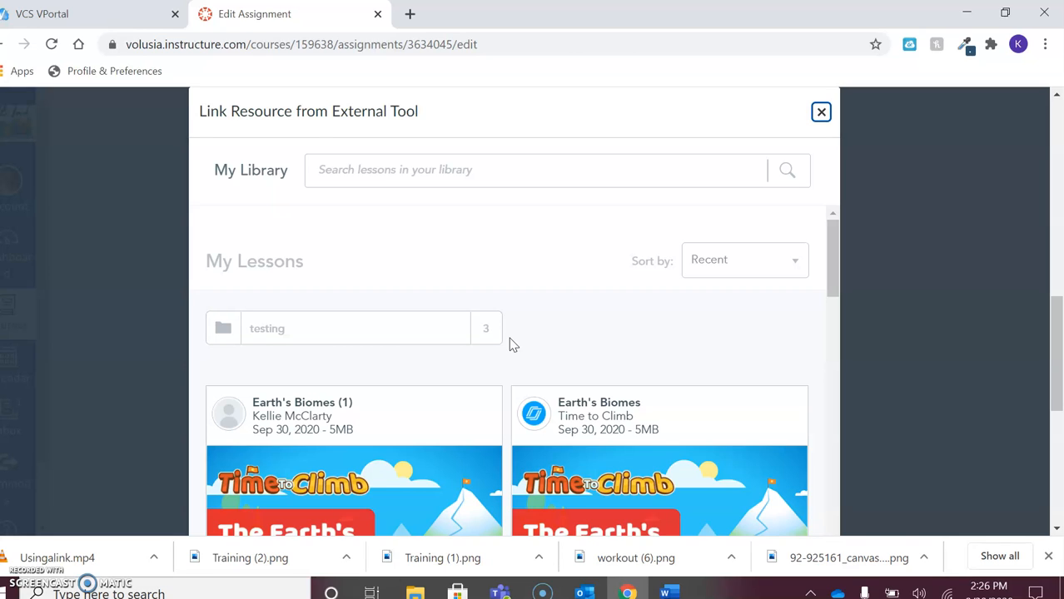
pyautogui.scroll(-2, 483, 386)
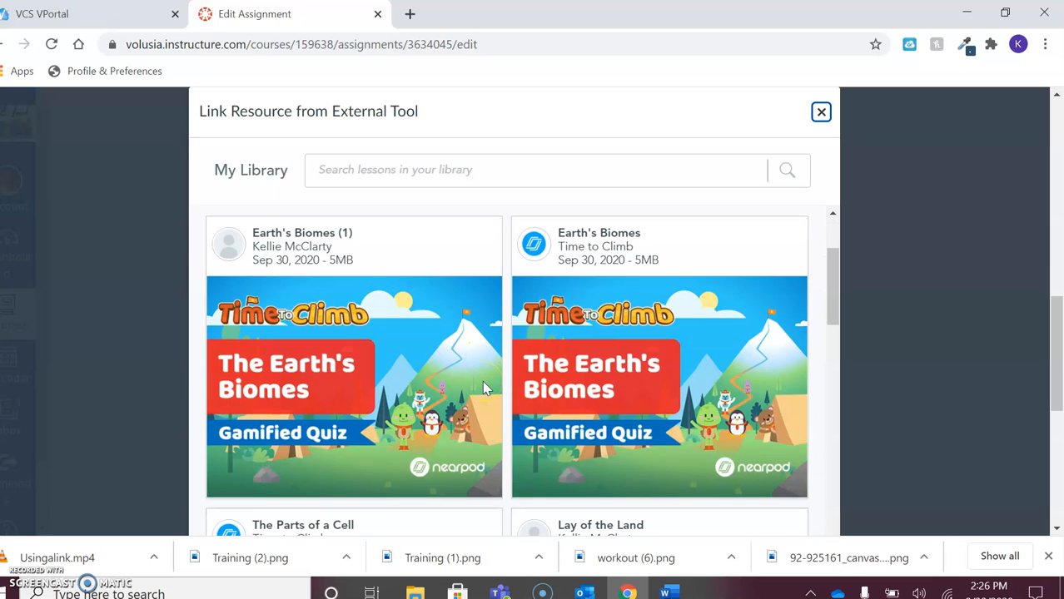
pyautogui.moveTo(482, 381)
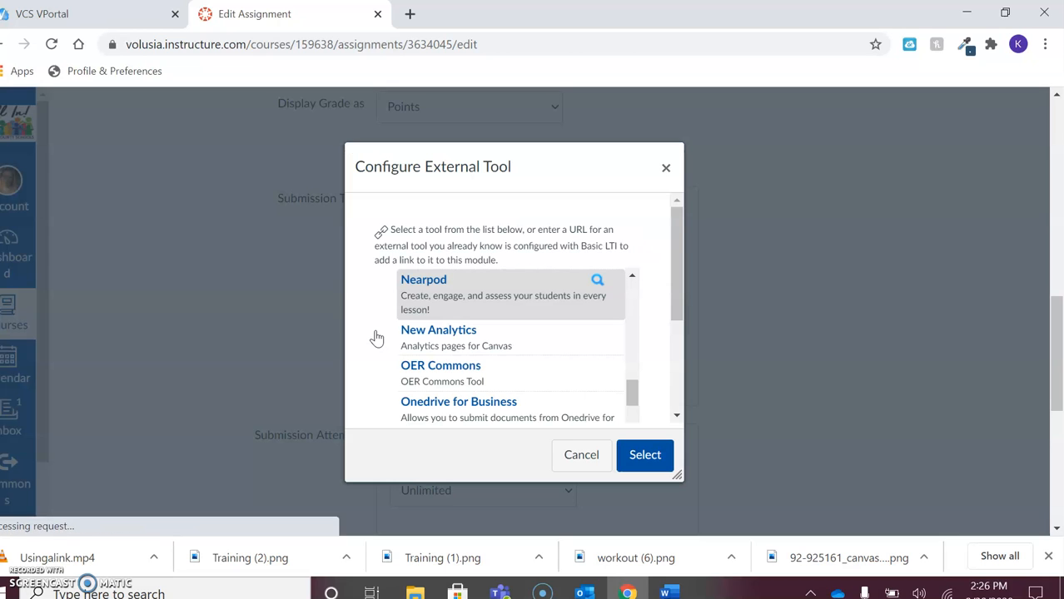
pyautogui.click(646, 458)
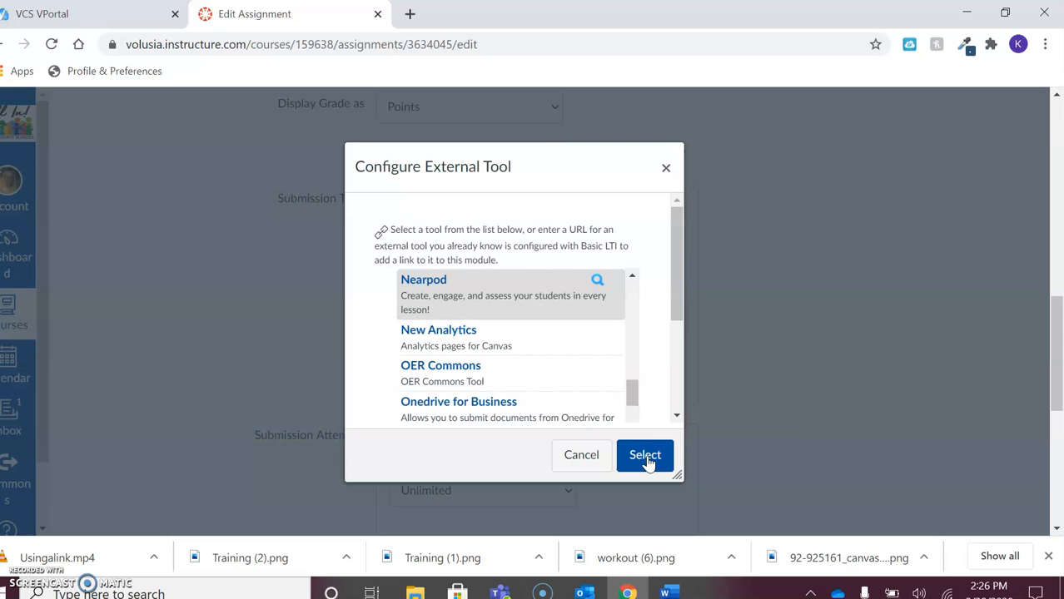
pyautogui.click(646, 458)
# Step: Save the assignment with the linked Nearpod lesson and check the embedded presentation on its page
pyautogui.click(399, 376)
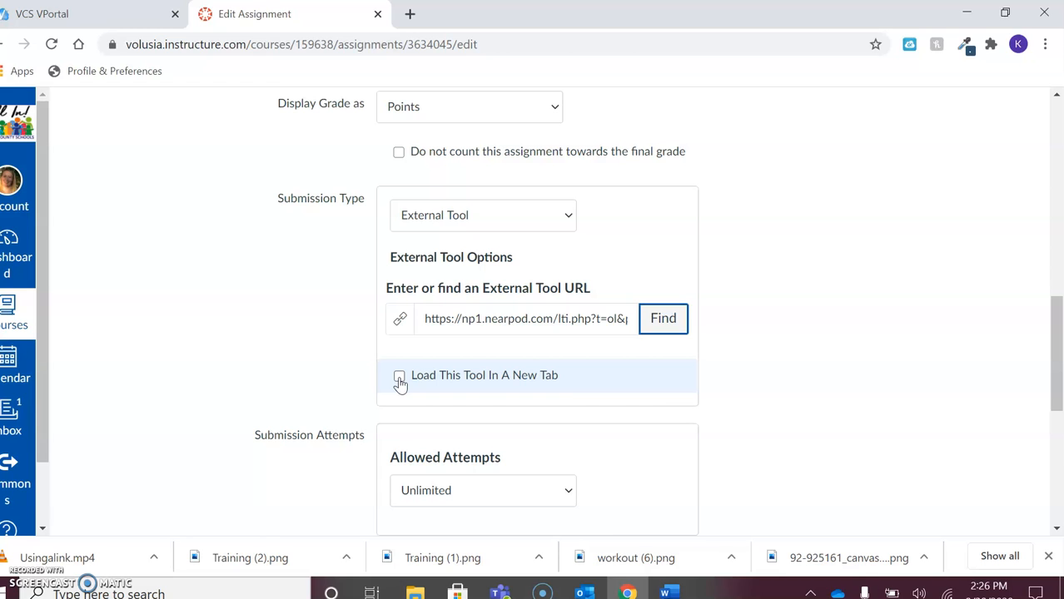
pyautogui.scroll(-3, 882, 404)
pyautogui.scroll(-2, 884, 404)
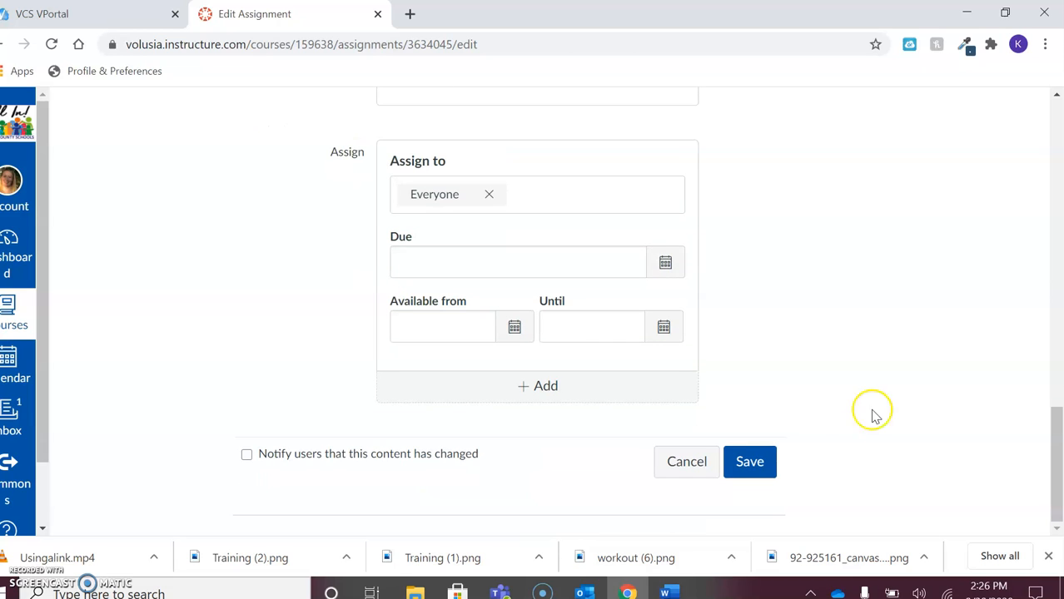
pyautogui.click(755, 468)
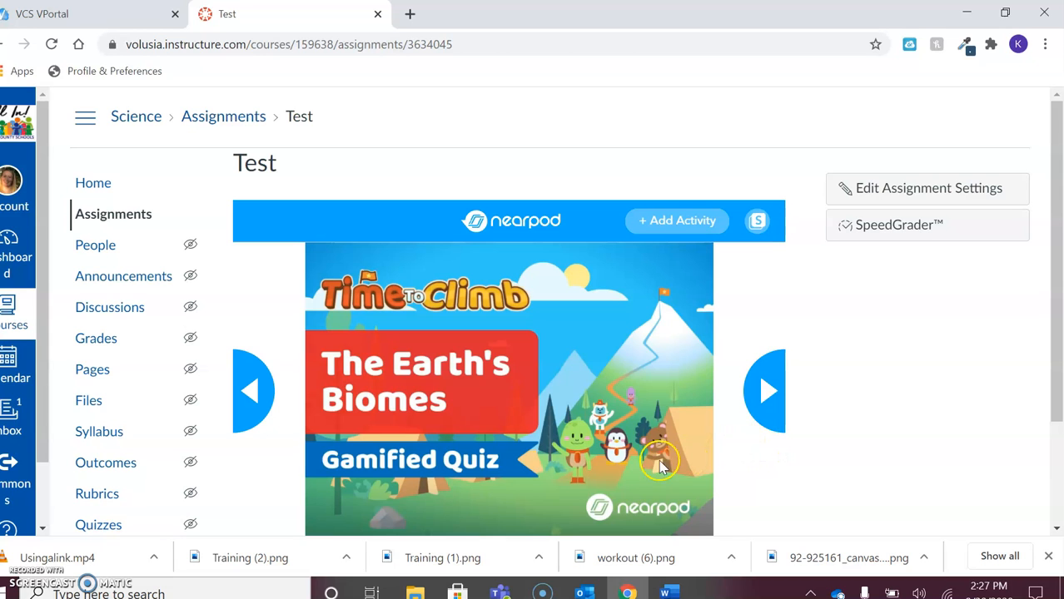
pyautogui.scroll(-2, 526, 346)
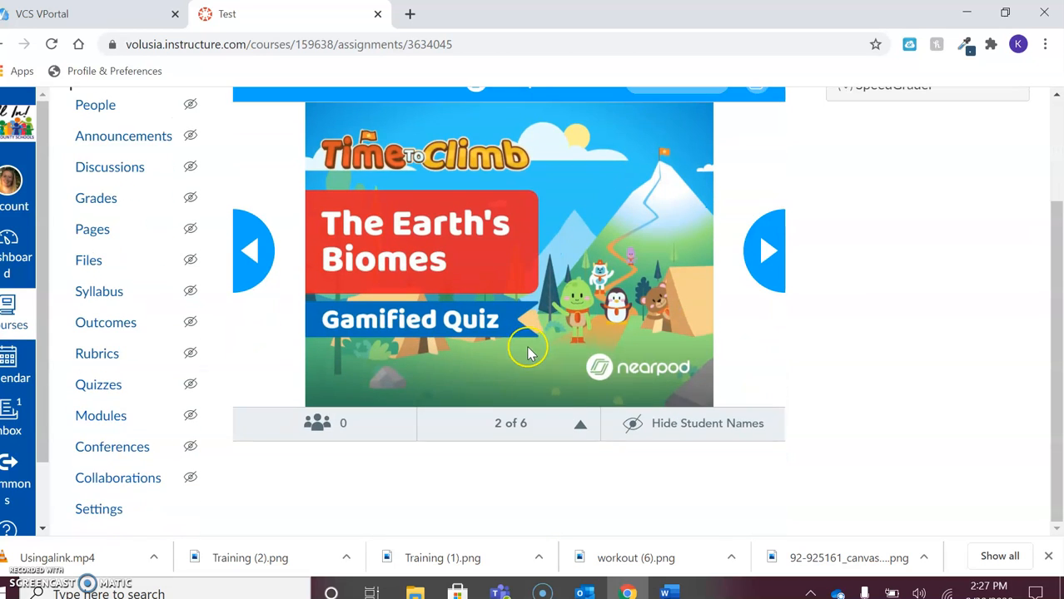
# Step: Page through the embedded Nearpod lesson from the Earth's Biomes title slide to the final Thank You slide
pyautogui.scroll(1, 527, 349)
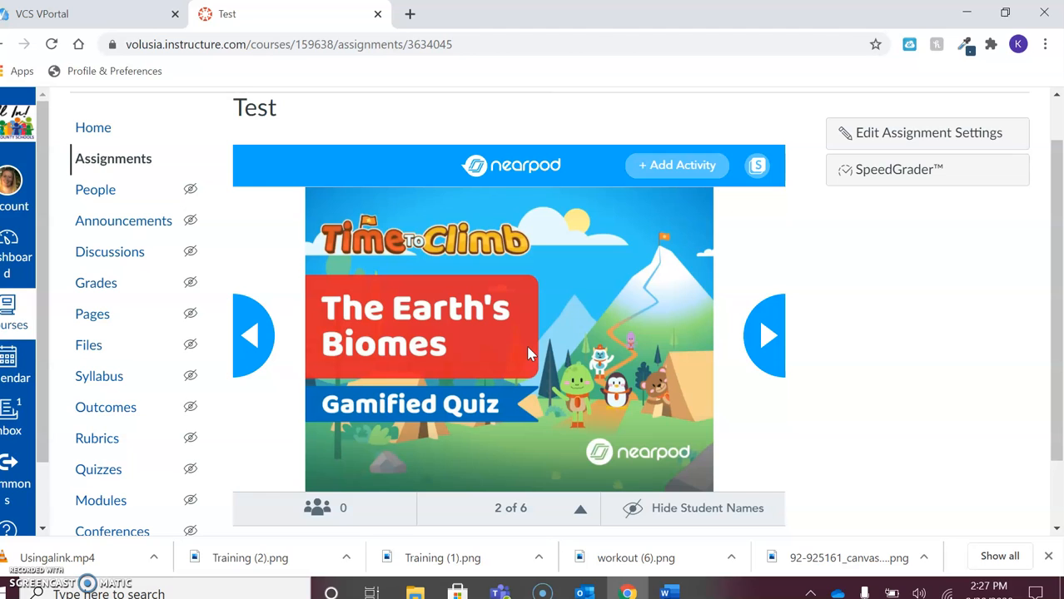
pyautogui.click(767, 337)
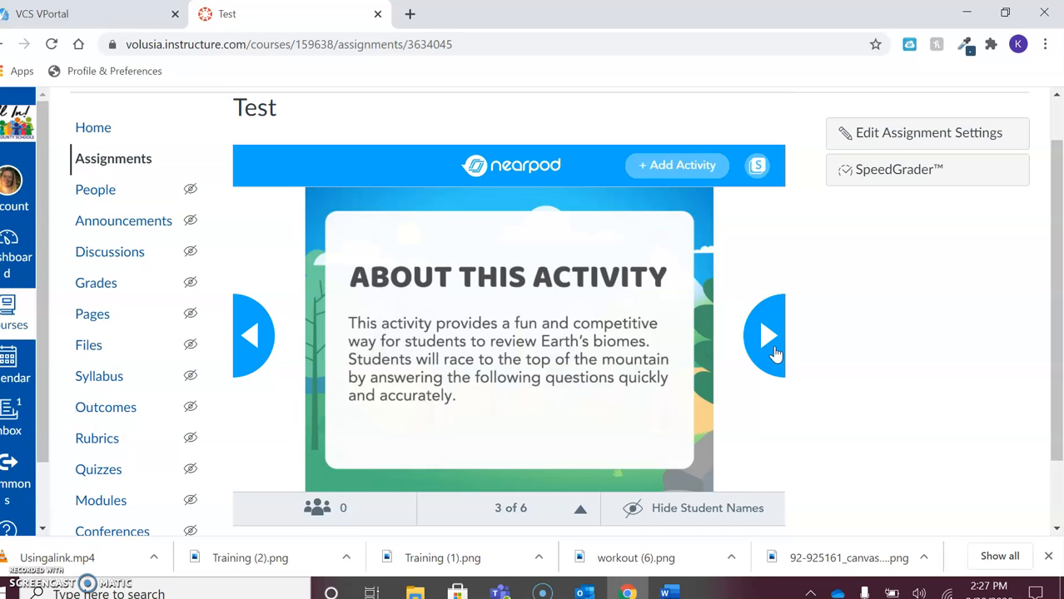
pyautogui.click(774, 353)
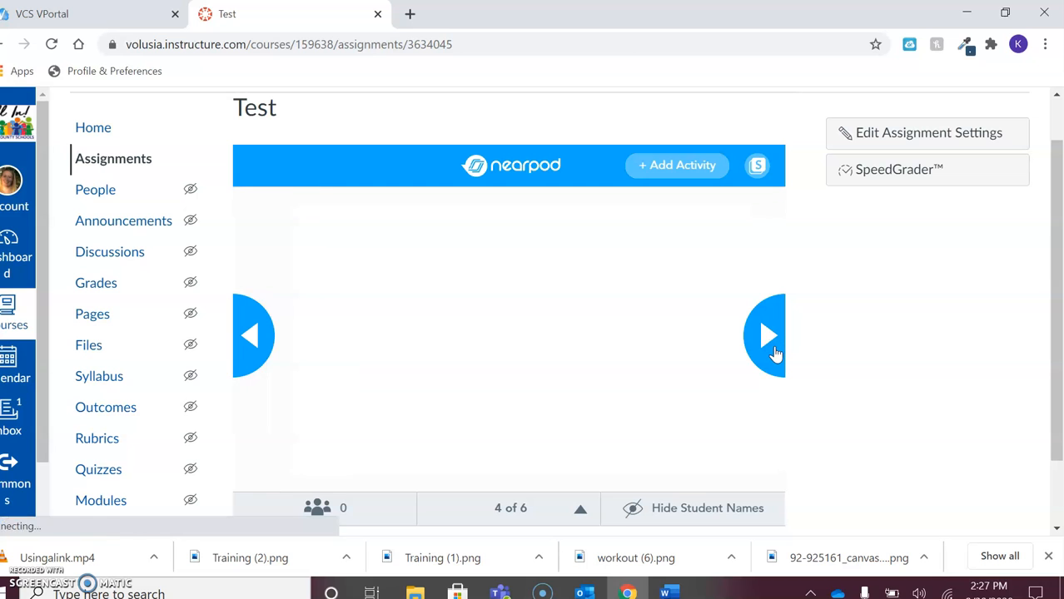
pyautogui.click(774, 353)
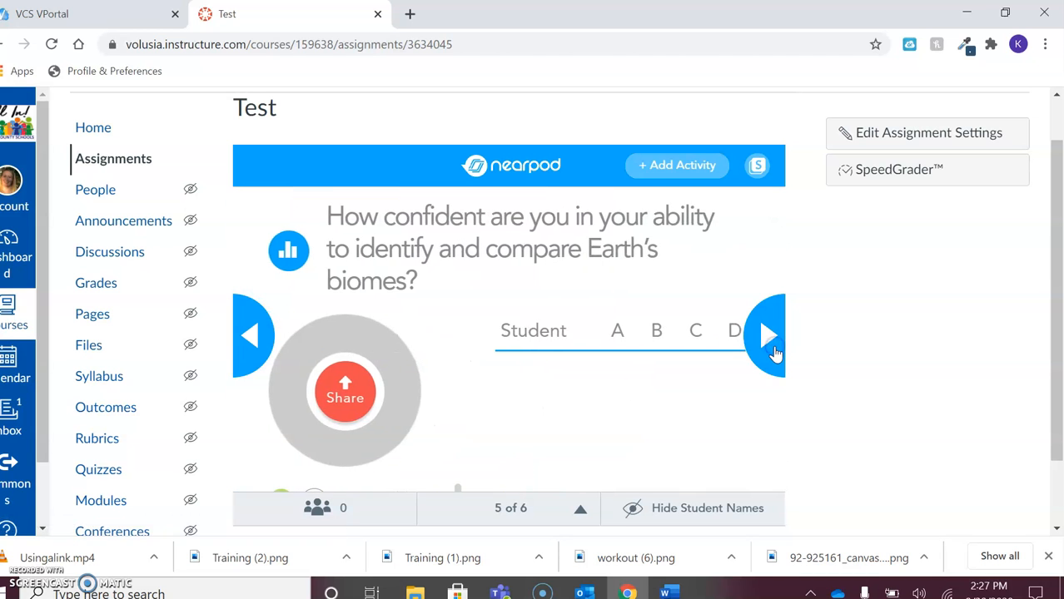
pyautogui.click(774, 353)
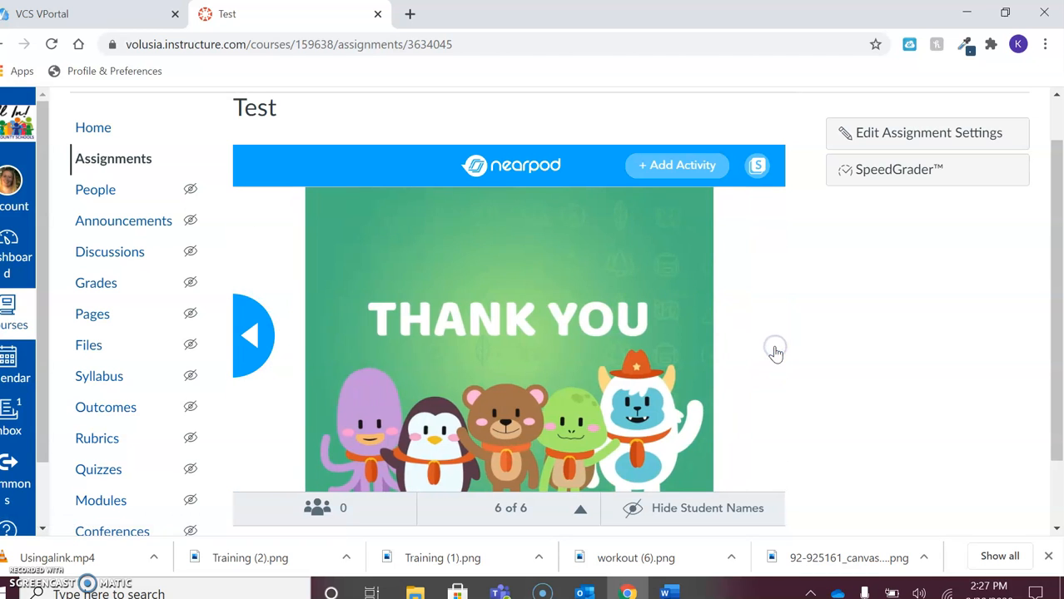
# Step: Open the Test assignment in SpeedGrader and activate the grade field for the first student
pyautogui.click(906, 173)
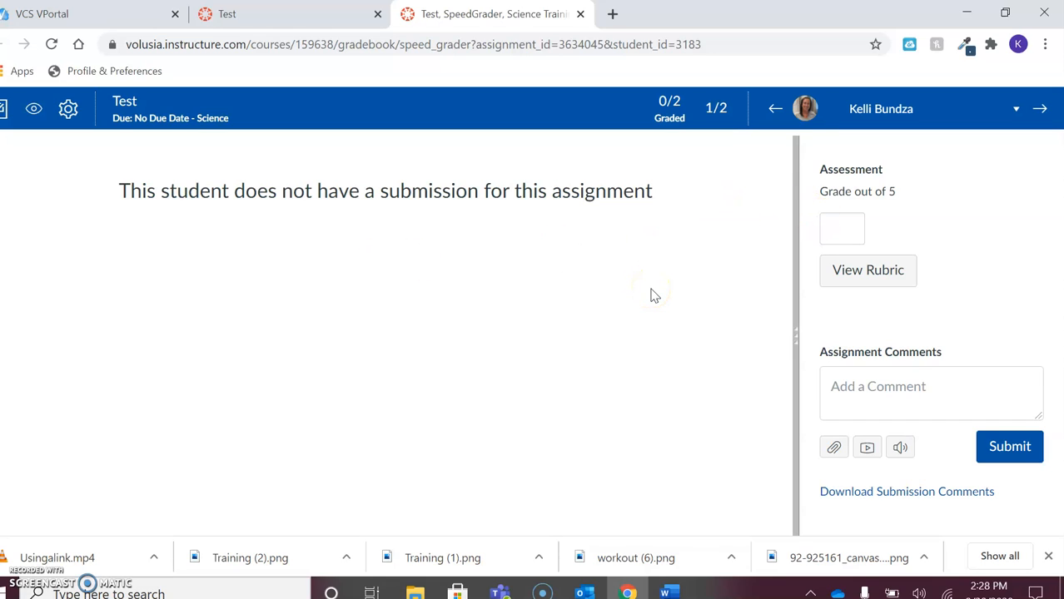
pyautogui.click(833, 228)
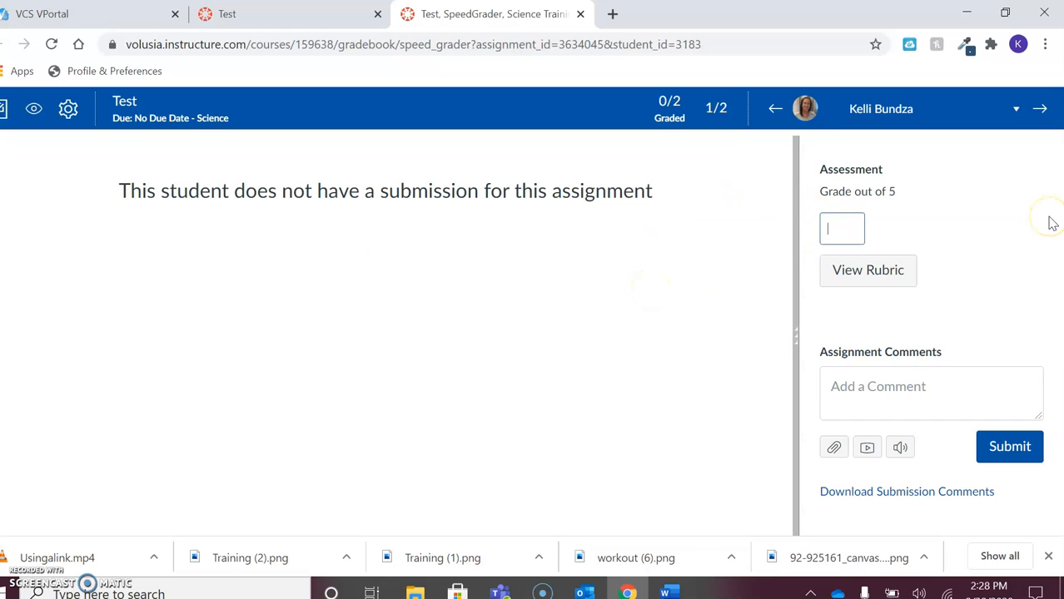